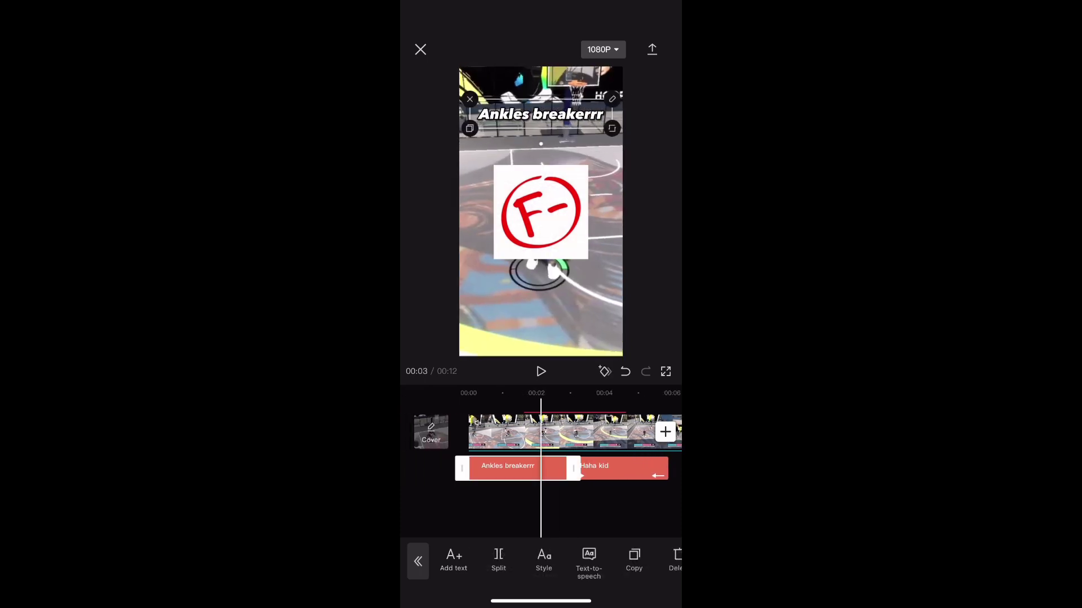
Step: Give the 'Ankles breakerrr' caption a Bounce Out exit animation and confirm
left_click(448, 468)
left_click(568, 401)
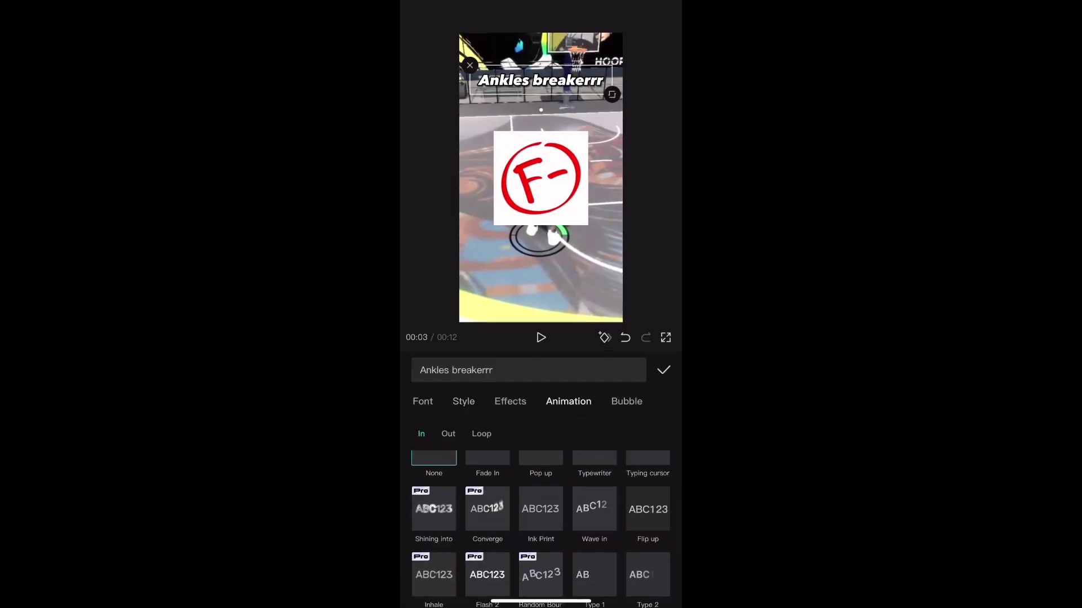
scroll(541, 524, "down", 3)
scroll(540, 525, "down", 5)
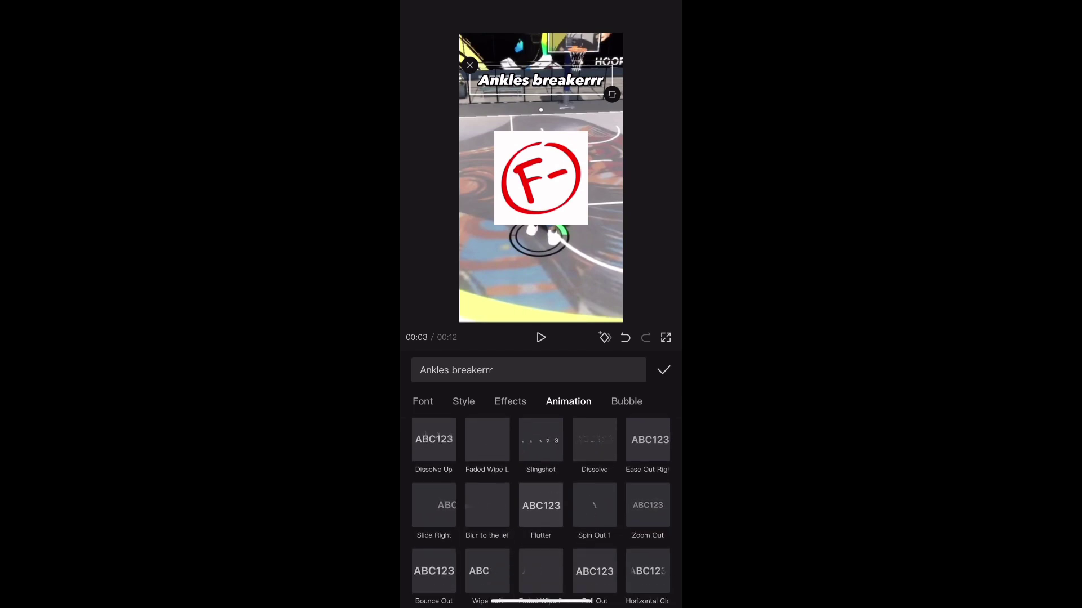
left_click(434, 571)
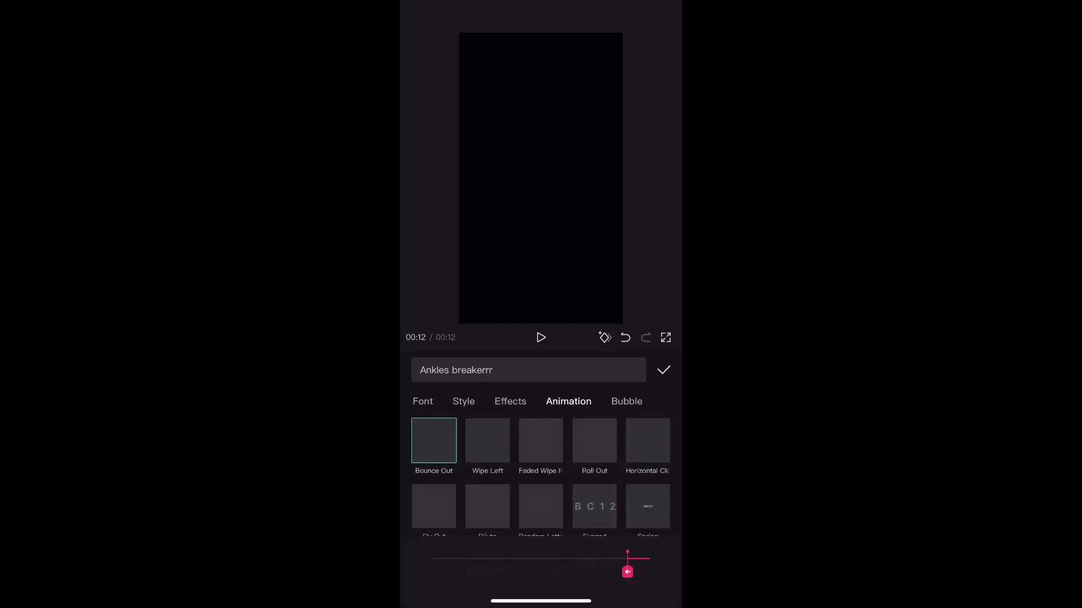
left_click(663, 369)
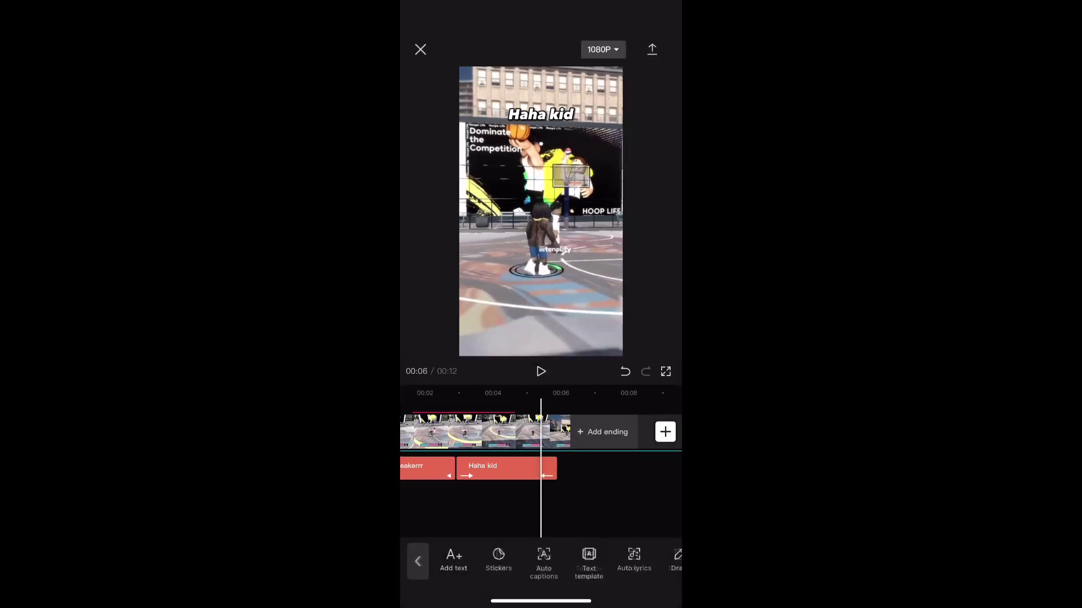
left_click(542, 370)
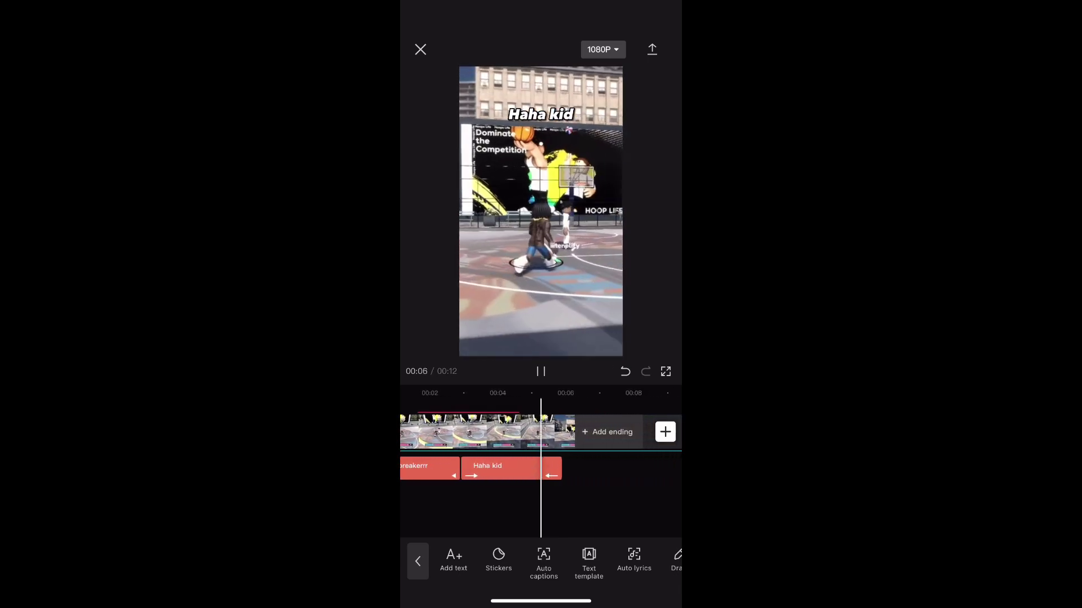
left_click_drag(473, 431, 643, 431)
left_click(541, 371)
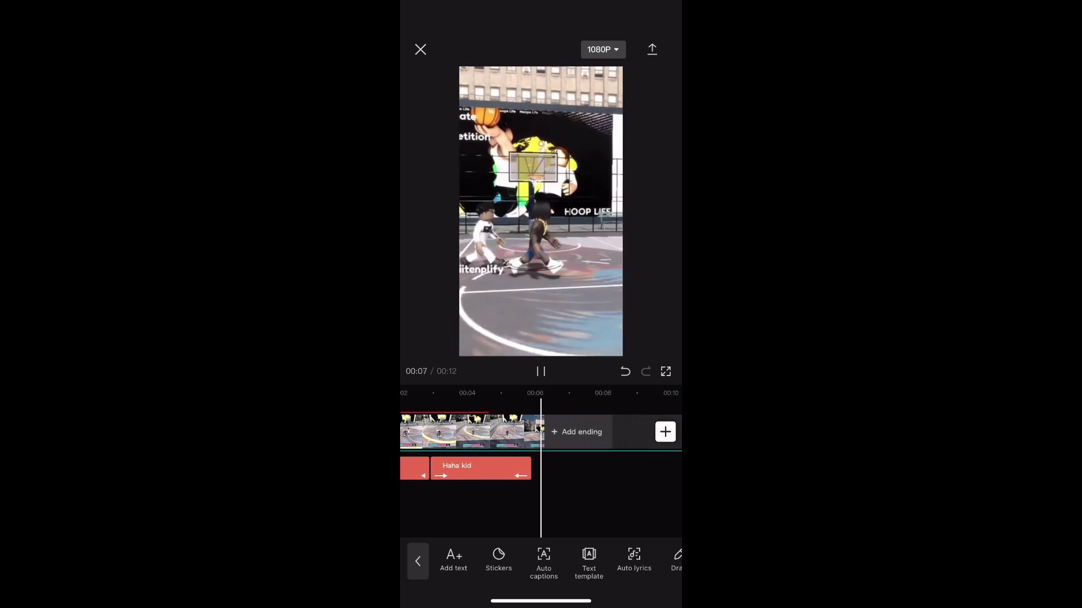
mouse_move(507, 432)
left_mouse_down()
mouse_move(558, 431)
mouse_move(524, 432)
left_mouse_up()
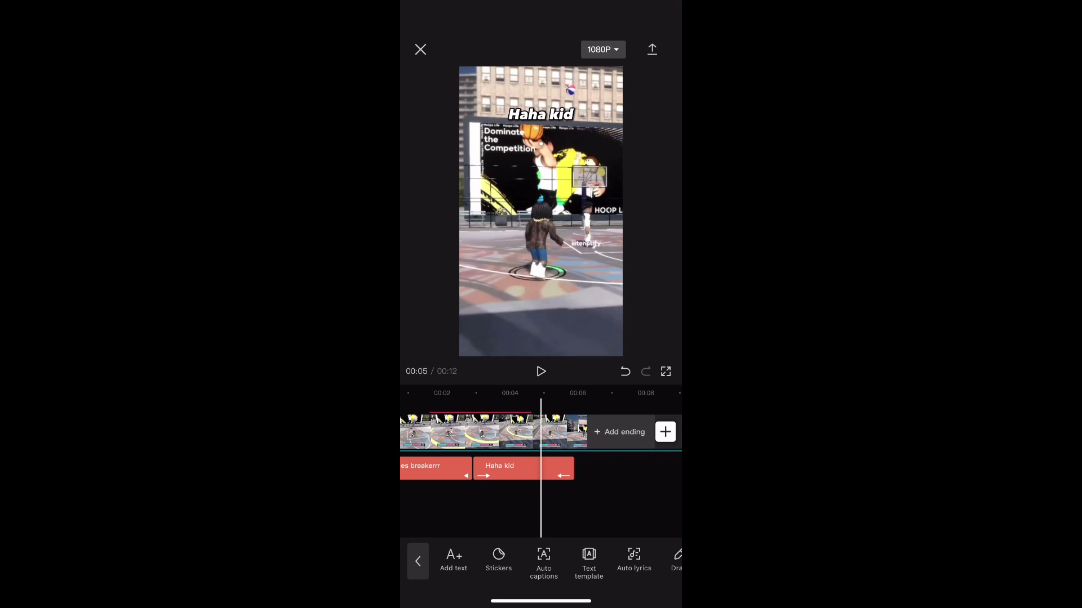